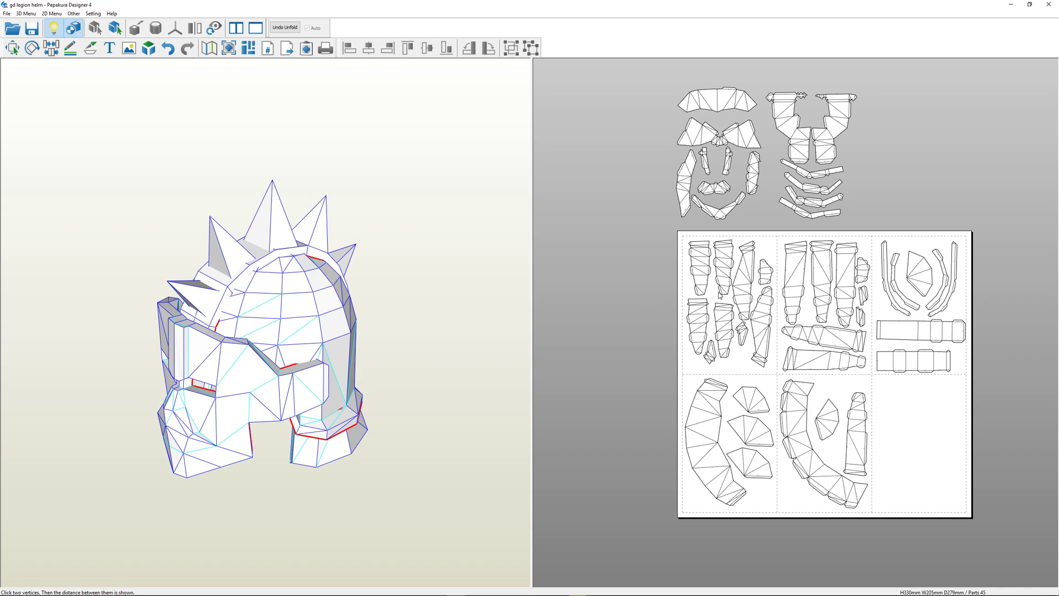
Switch to the photo of the assembled paper mask in Windows Photo Viewer and examine its numbered seams up close
right_click_drag(122, 310, 169, 308)
mouse_move(553, 592)
left_click(598, 587)
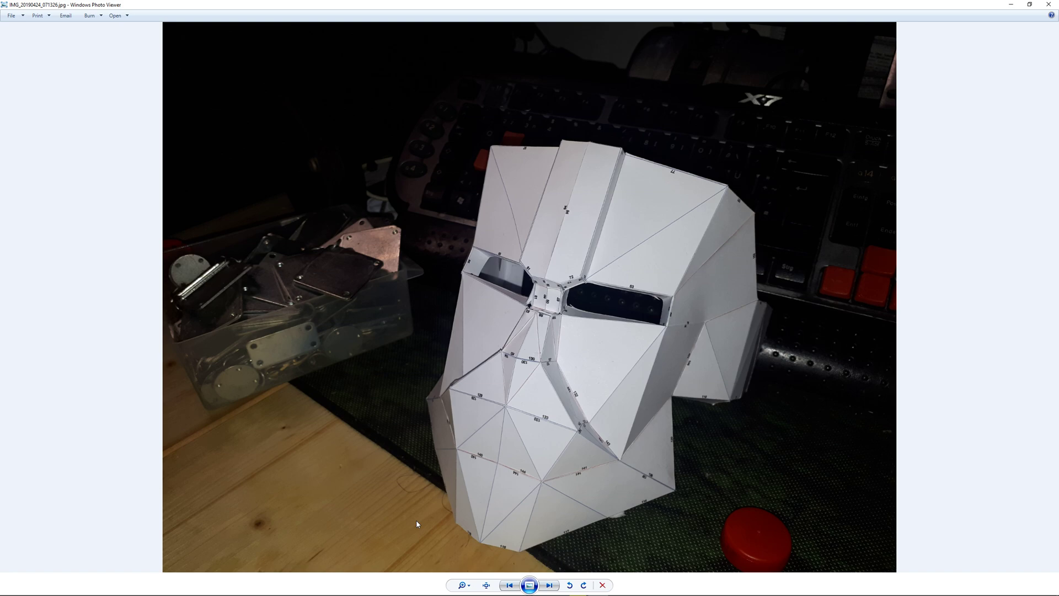
scroll(582, 424, "up", 3)
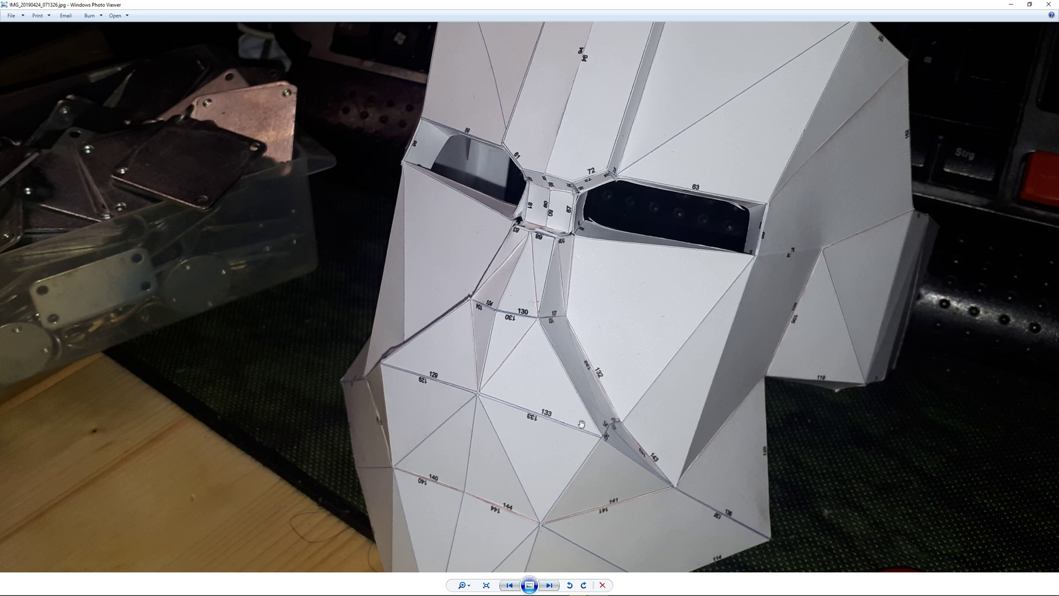
left_click(1017, 5)
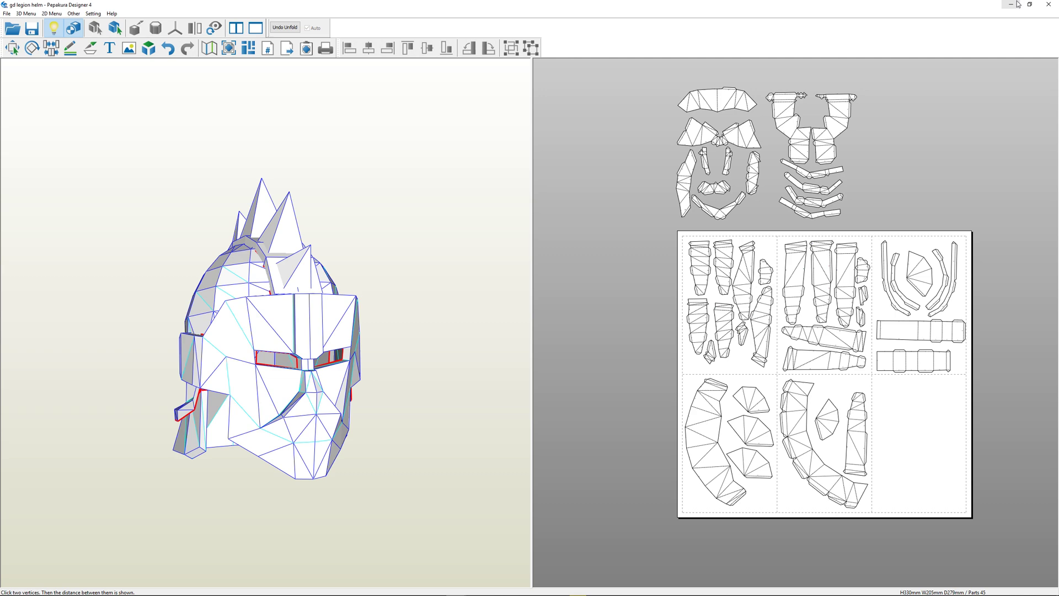
left_click(6, 14)
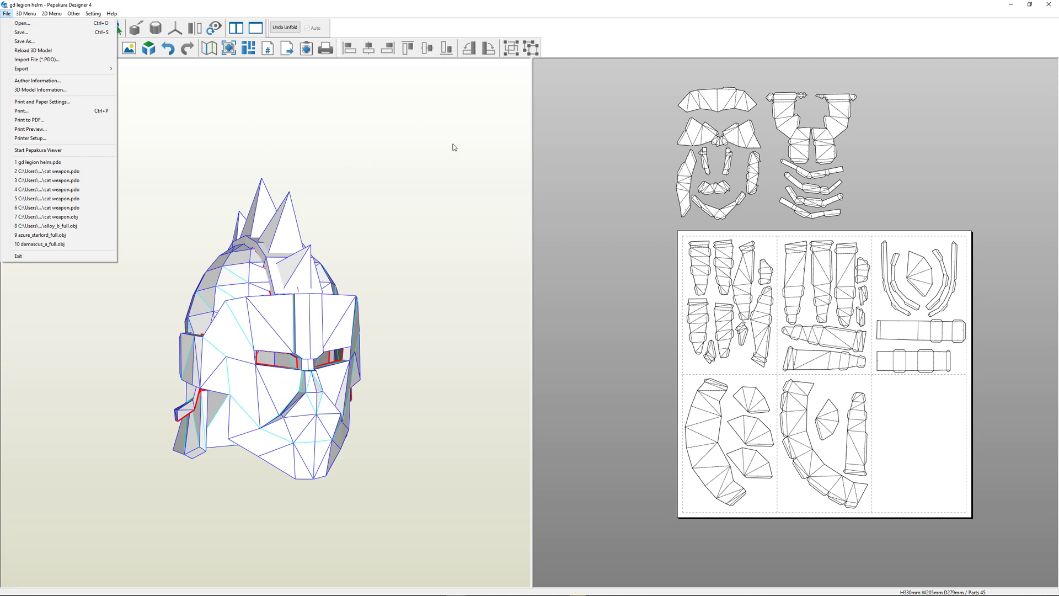
left_click(474, 142)
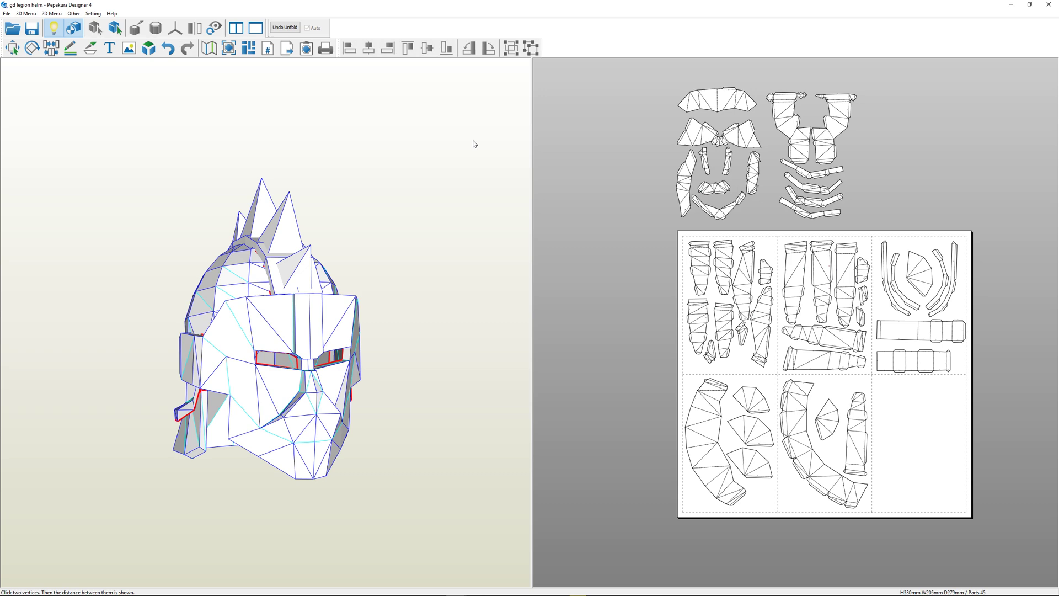
middle_click_drag(597, 209, 639, 206)
right_click_drag(401, 300, 436, 302)
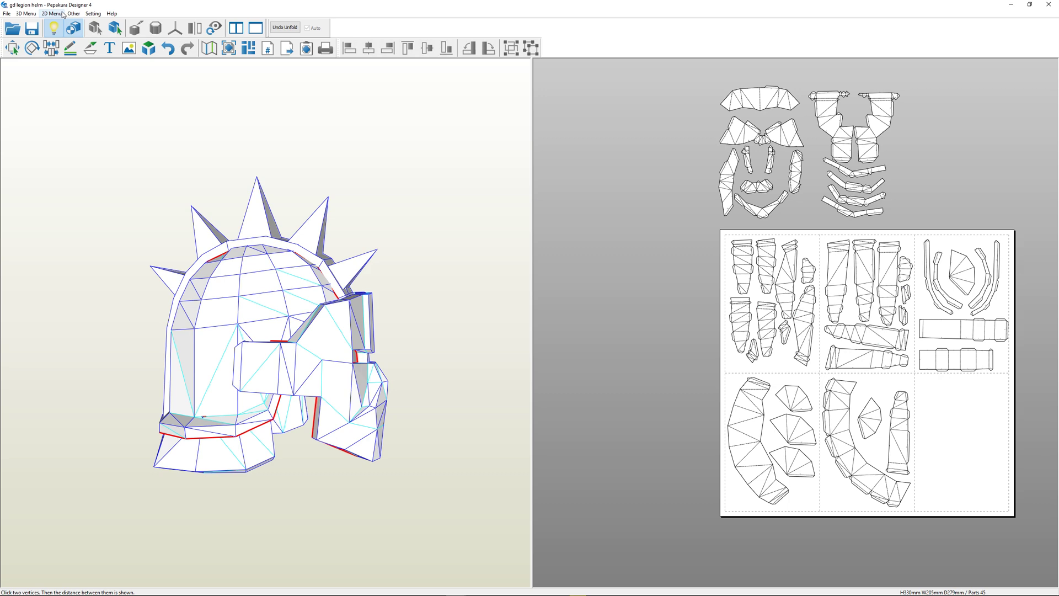
Discard the helmet's existing unfold, unfold it again automatically, and slightly rotate the large curved part on the first page
left_click(291, 29)
left_click(509, 321)
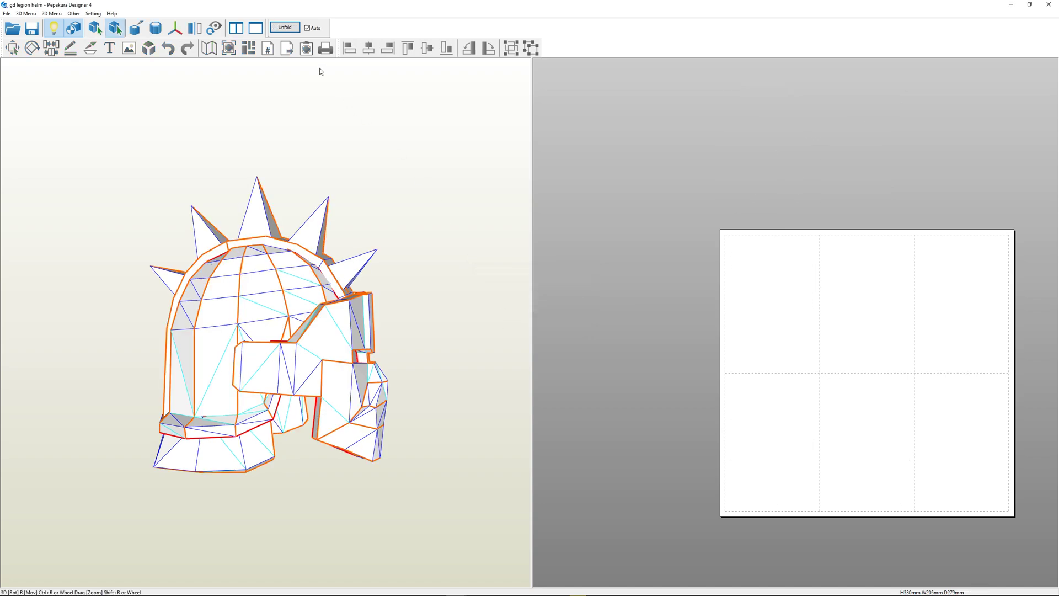
left_click(284, 27)
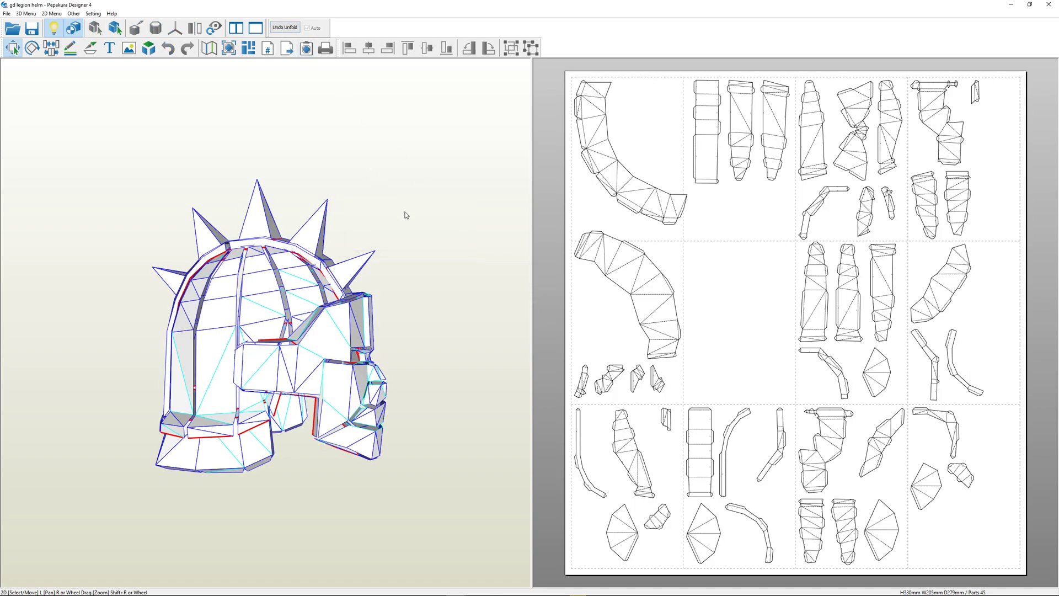
left_click_drag(348, 320, 289, 313)
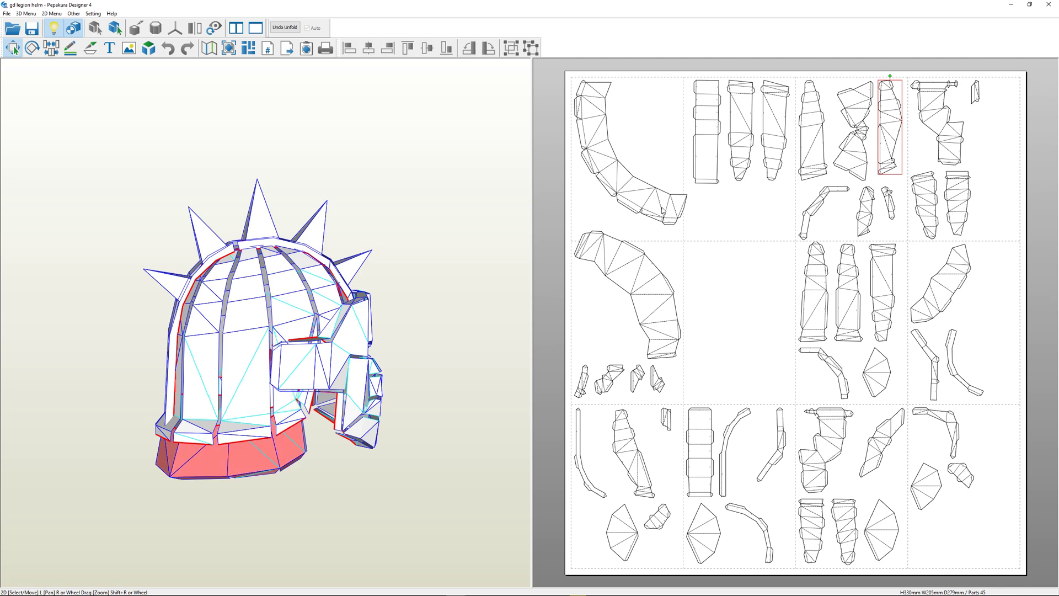
left_click_drag(625, 80, 632, 84)
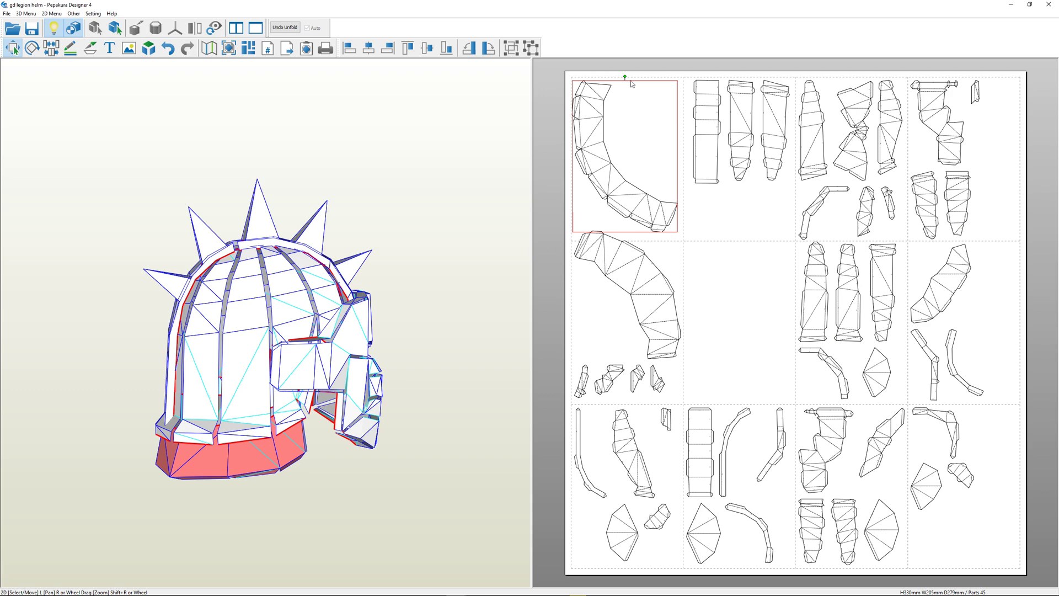
Open the recent file gd legion helm.pdo in a second, maximized Pepakura Designer window and view the helmet from its side
mouse_move(518, 594)
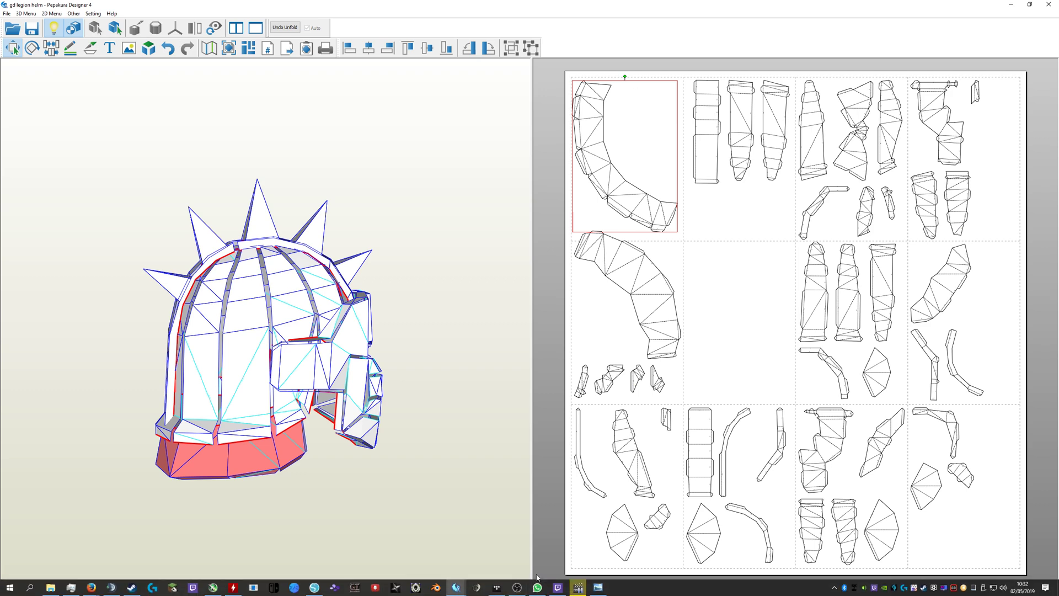
left_click(455, 592)
right_click(456, 592)
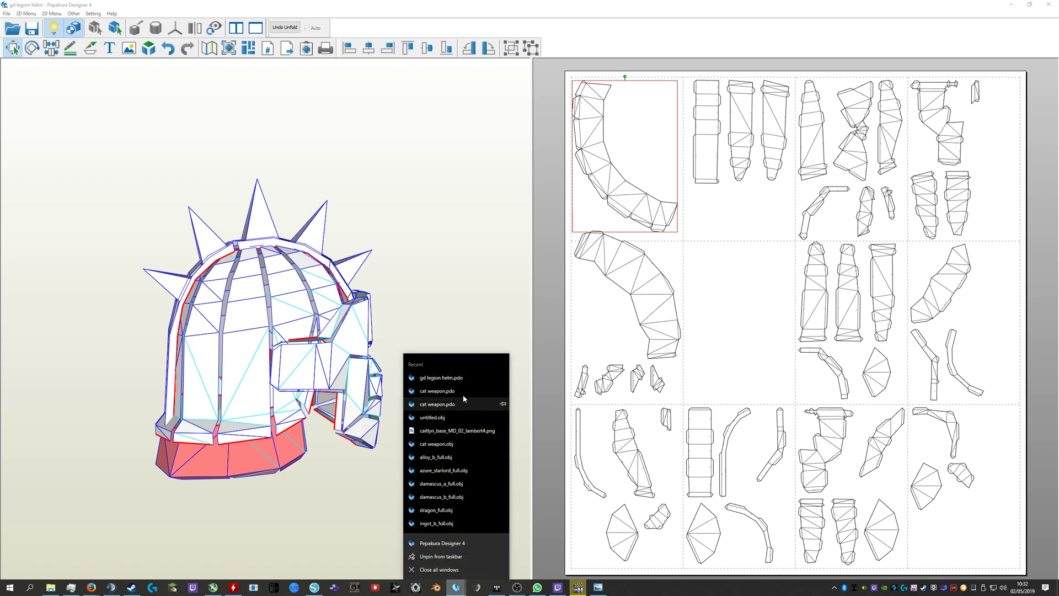
left_click(466, 377)
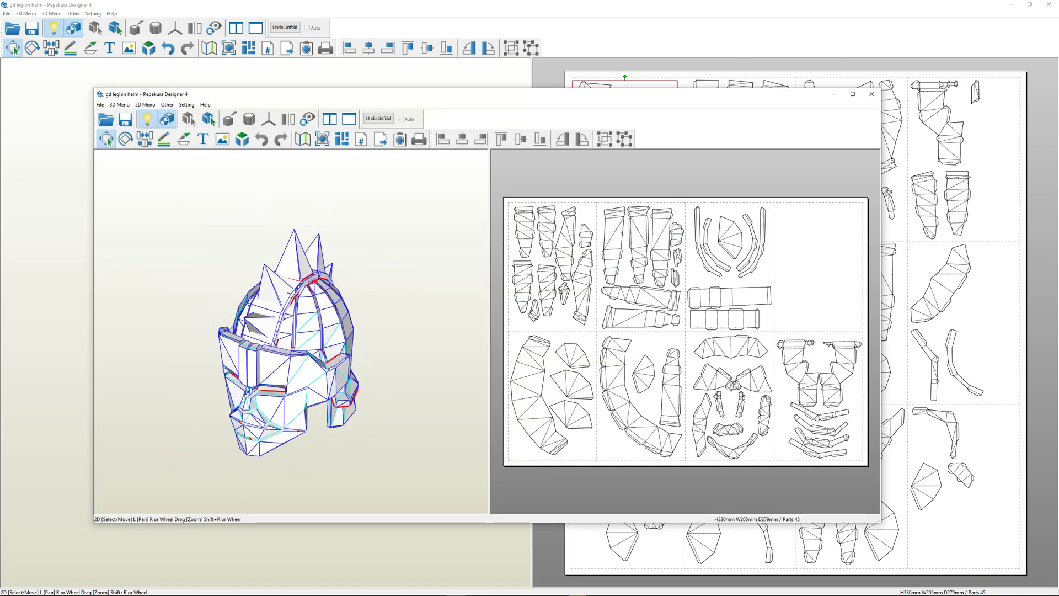
left_click(852, 98)
left_click_drag(381, 325, 267, 276)
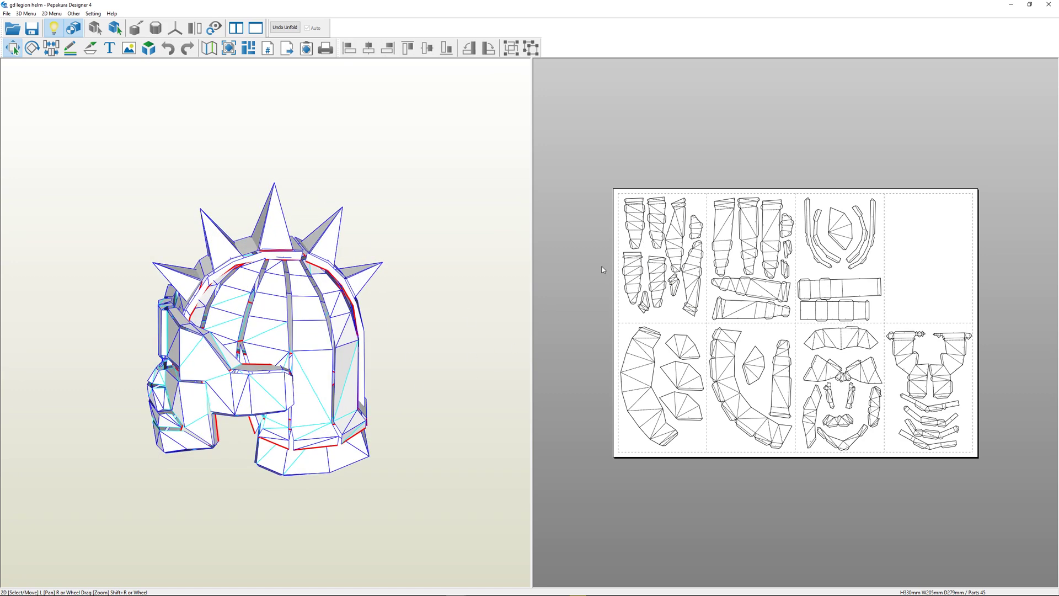
Try to disjoin horizontal edges on the rear dome strips with the Join/Disjoin tool
key("ctrl+j")
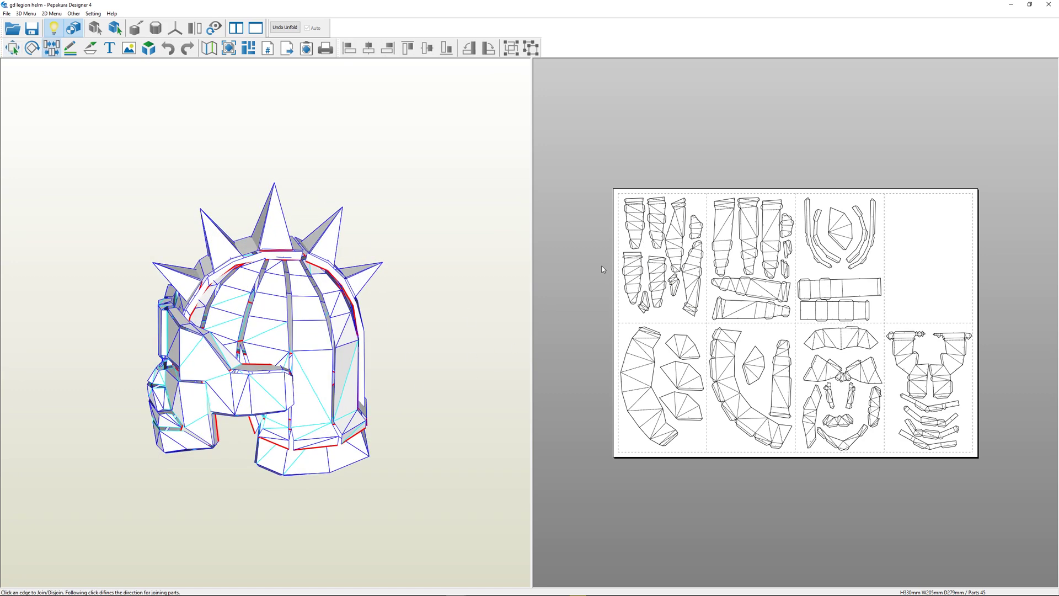
left_click(318, 351)
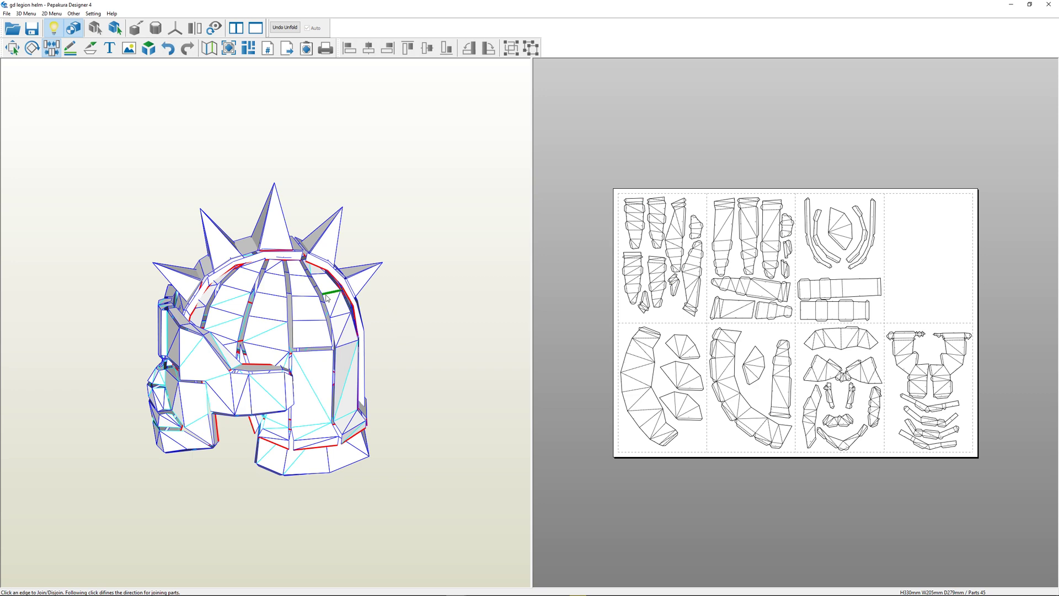
left_click(307, 299)
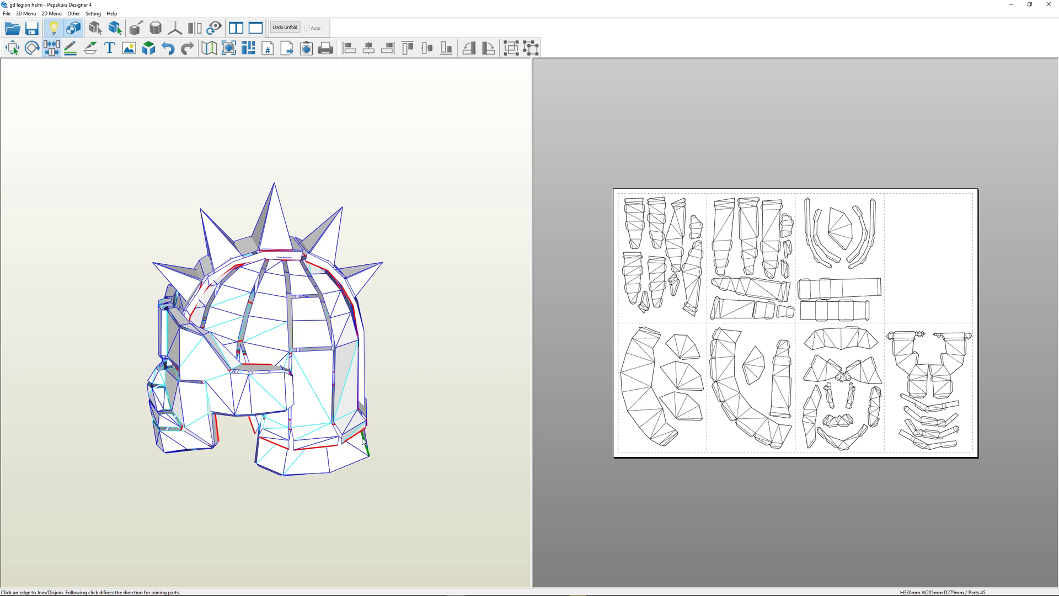
left_click(315, 302)
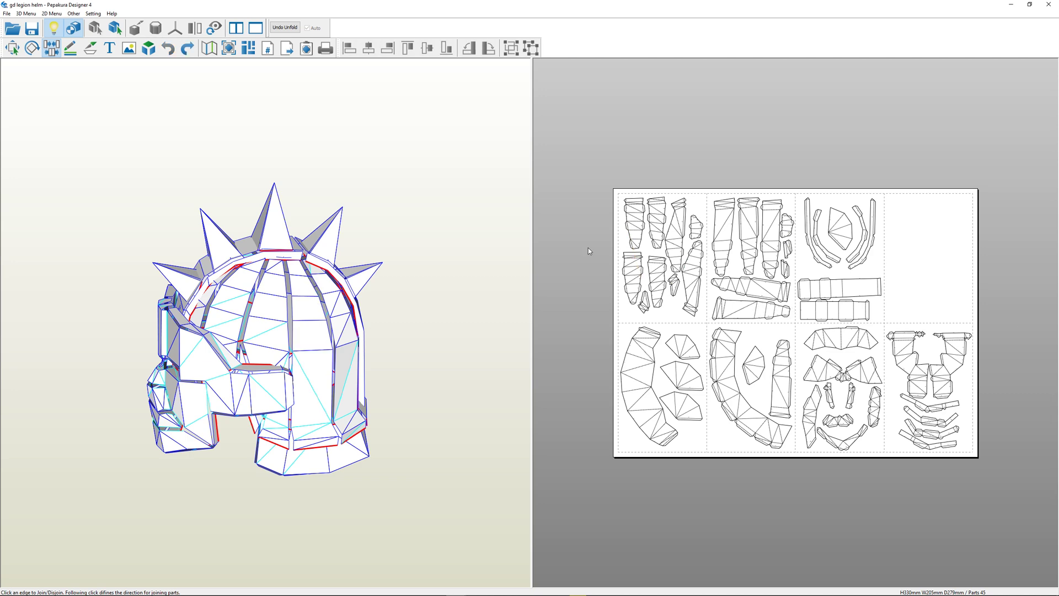
key("Escape")
Examine the page layout of the pattern sheets and the print settings without printing
middle_click_drag(673, 193, 720, 181)
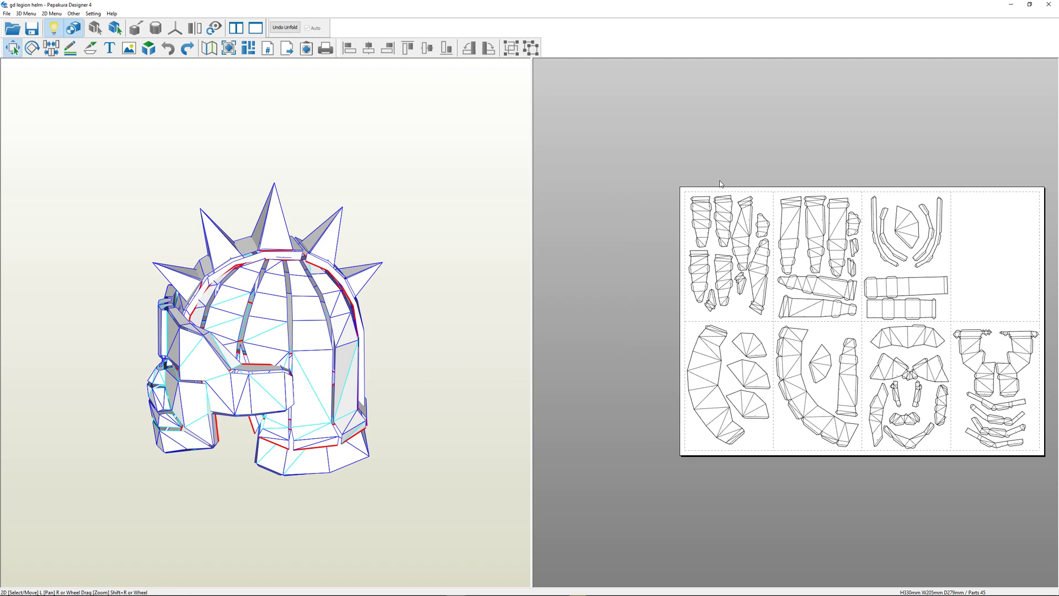
scroll(721, 184, "up", 5)
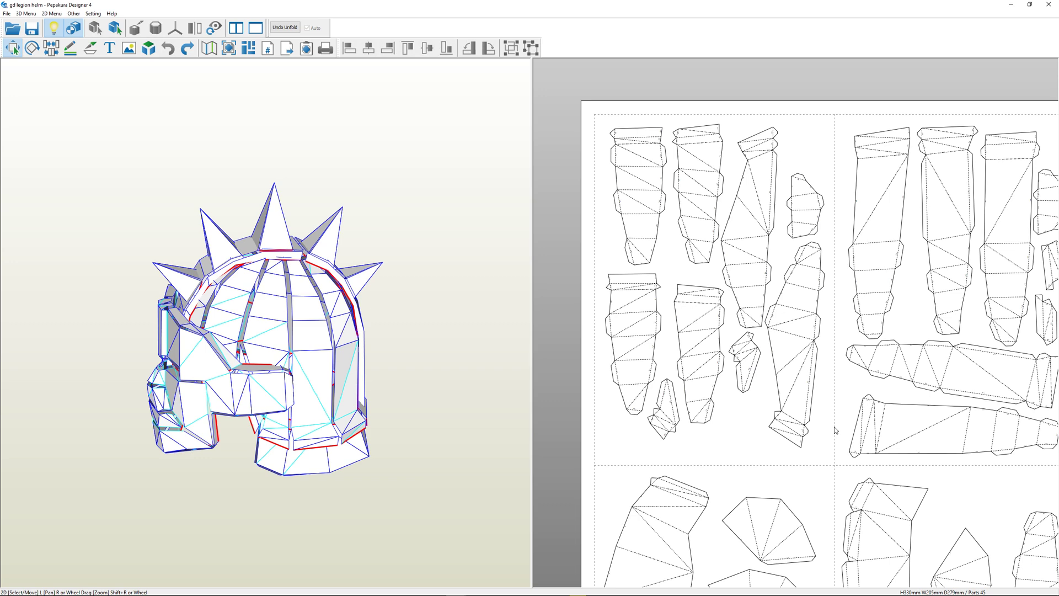
scroll(836, 430, "down", 2)
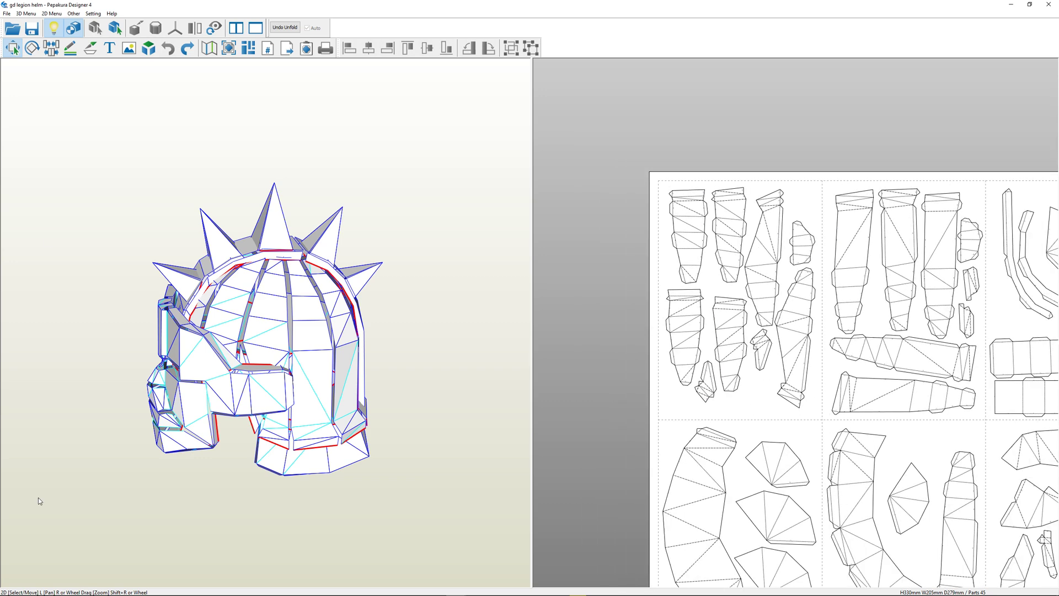
middle_click_drag(797, 421, 717, 322)
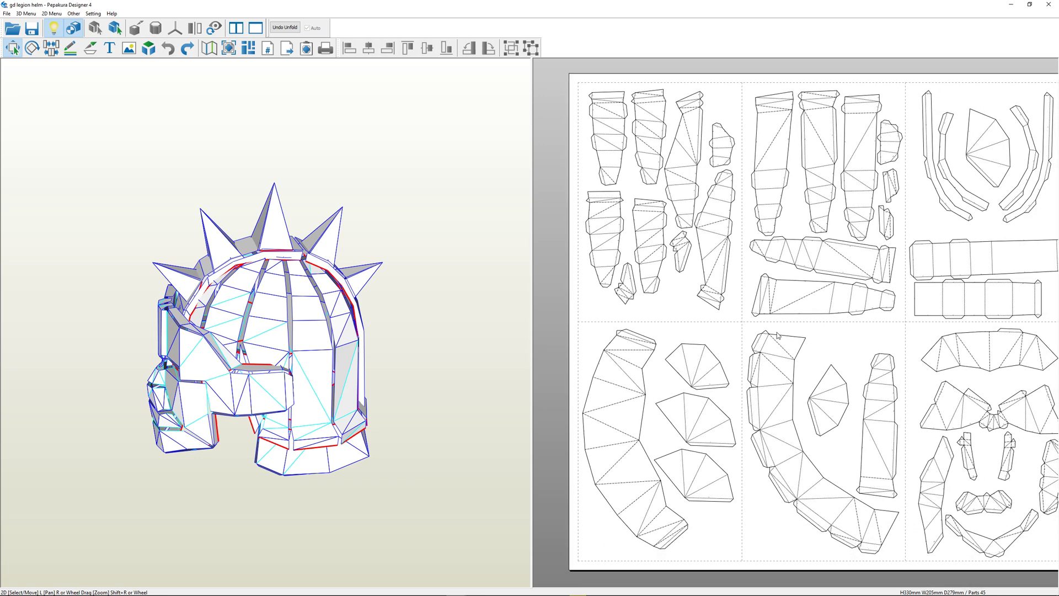
key("ctrl+p")
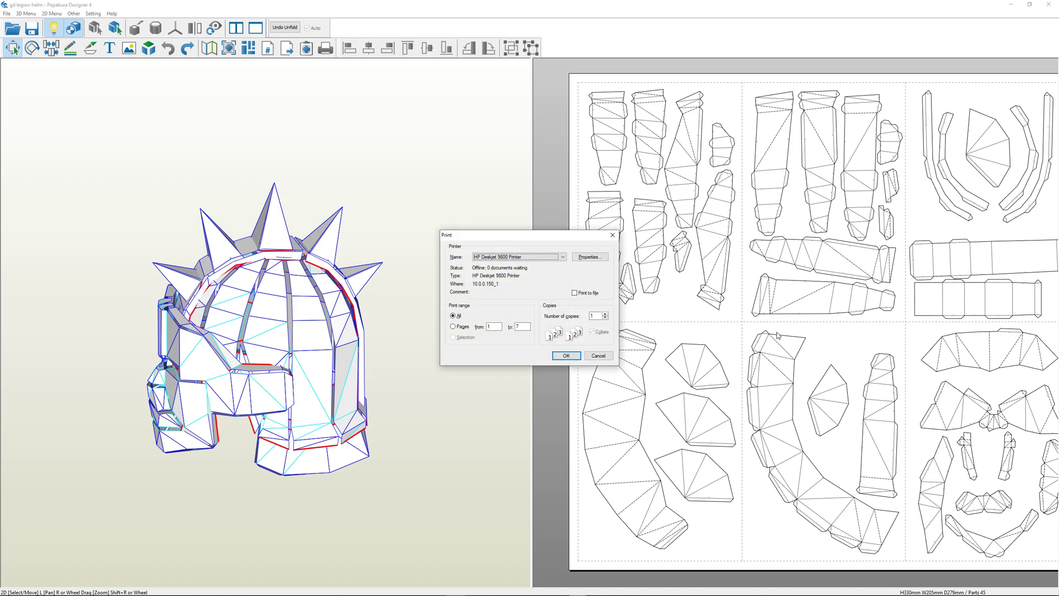
key("Escape")
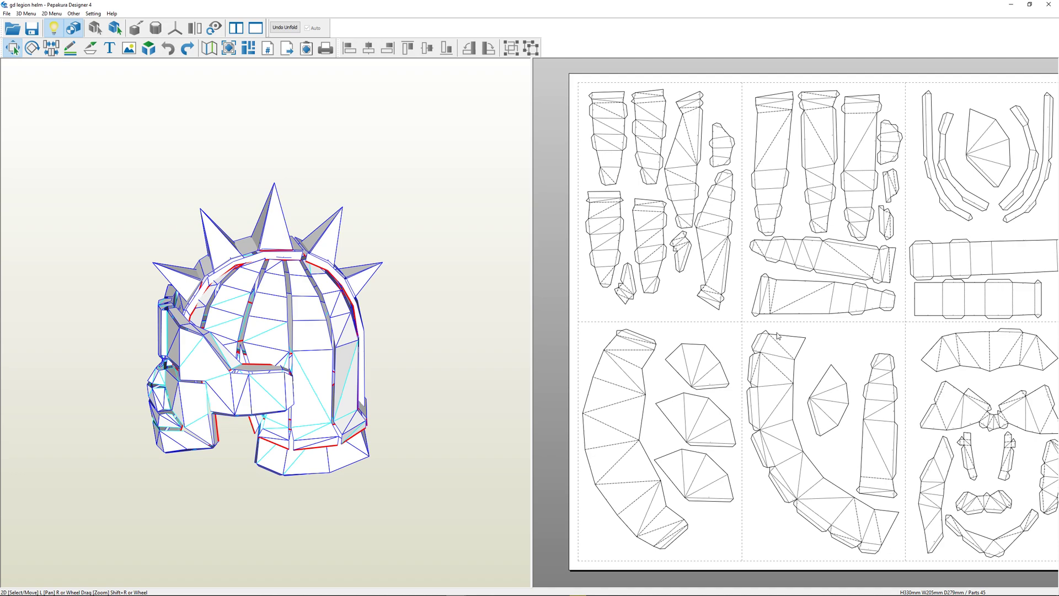
Examine the edge numbers, glue flaps and fold lines on the unfolded parts of the first page
right_click_drag(883, 320, 828, 313)
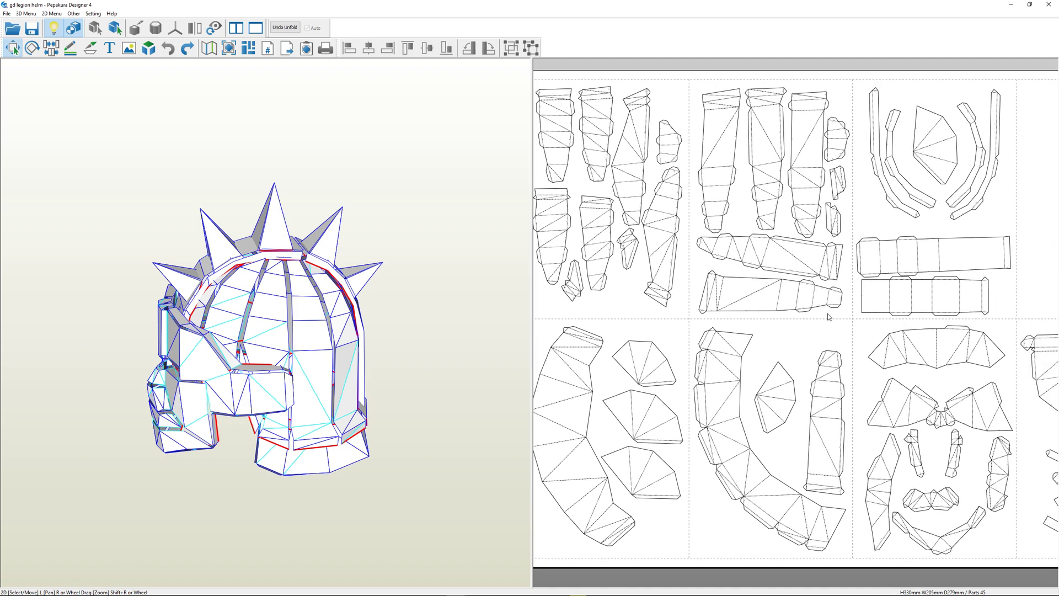
right_click_drag(699, 277, 804, 302)
scroll(800, 300, "up", 2)
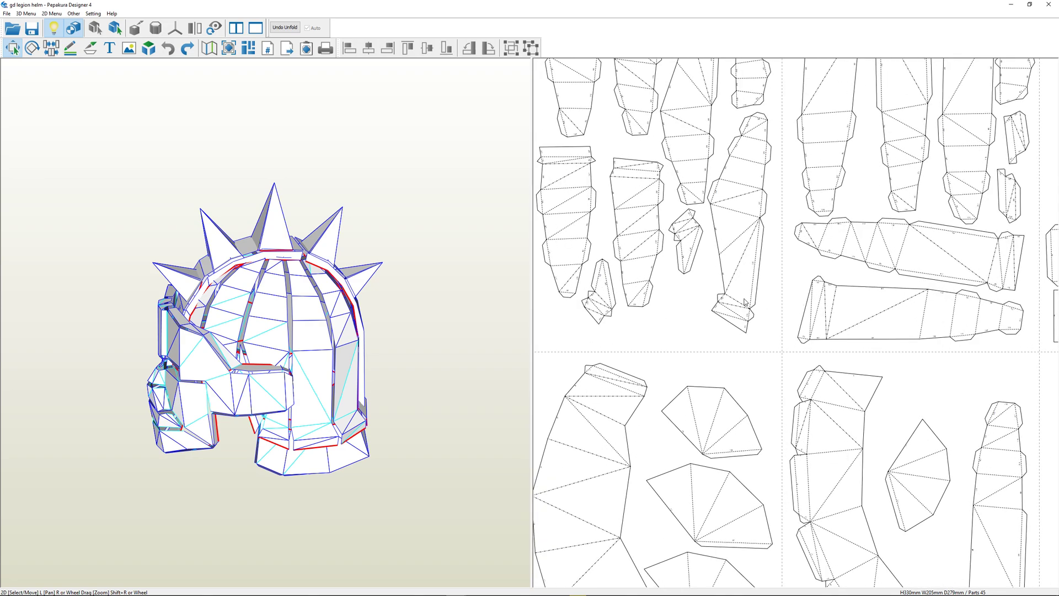
scroll(746, 302, "up", 2)
scroll(743, 366, "up", 2)
scroll(743, 366, "up", 2)
scroll(725, 330, "up", 2)
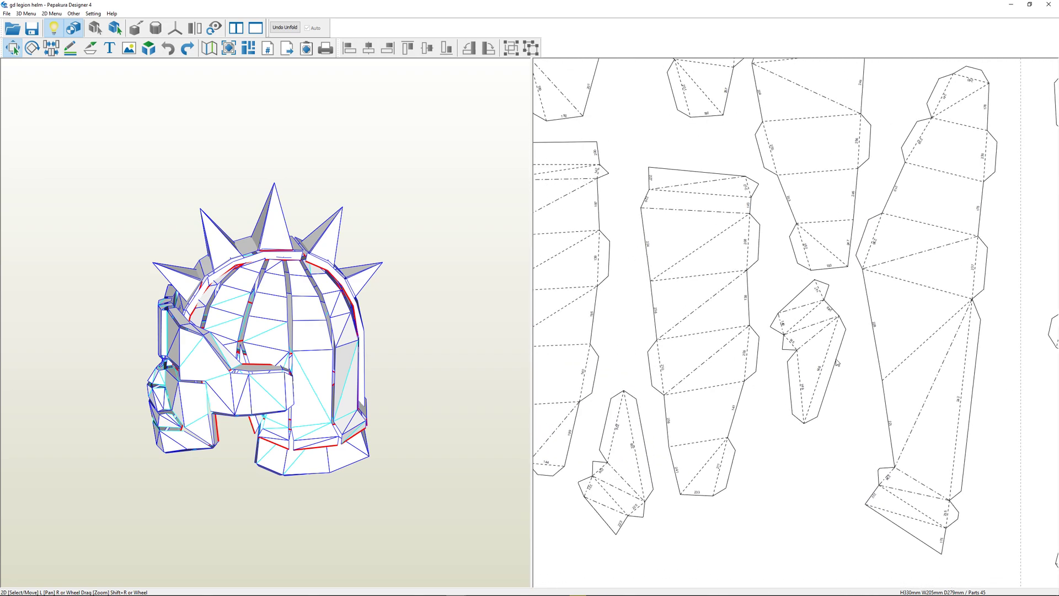
scroll(708, 302, "up", 2)
right_click_drag(708, 300, 767, 260)
right_click_drag(651, 190, 702, 262)
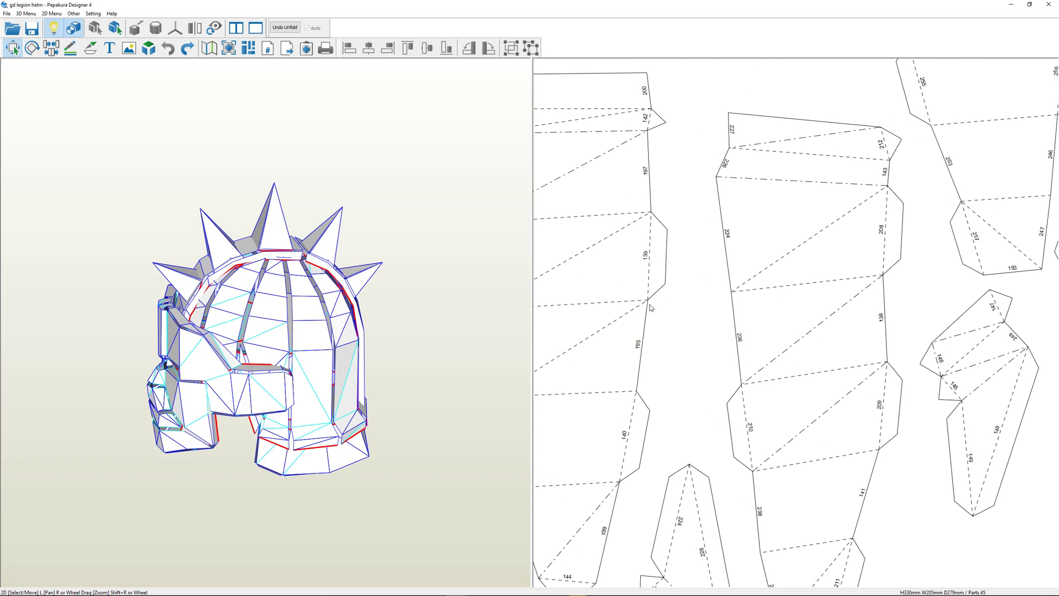
right_click_drag(650, 303, 697, 222)
right_click_drag(742, 83, 742, 286)
right_click_drag(761, 177, 783, 417)
right_click_drag(718, 75, 772, 323)
right_click_drag(864, 315, 819, 293)
right_click_drag(770, 343, 751, 326)
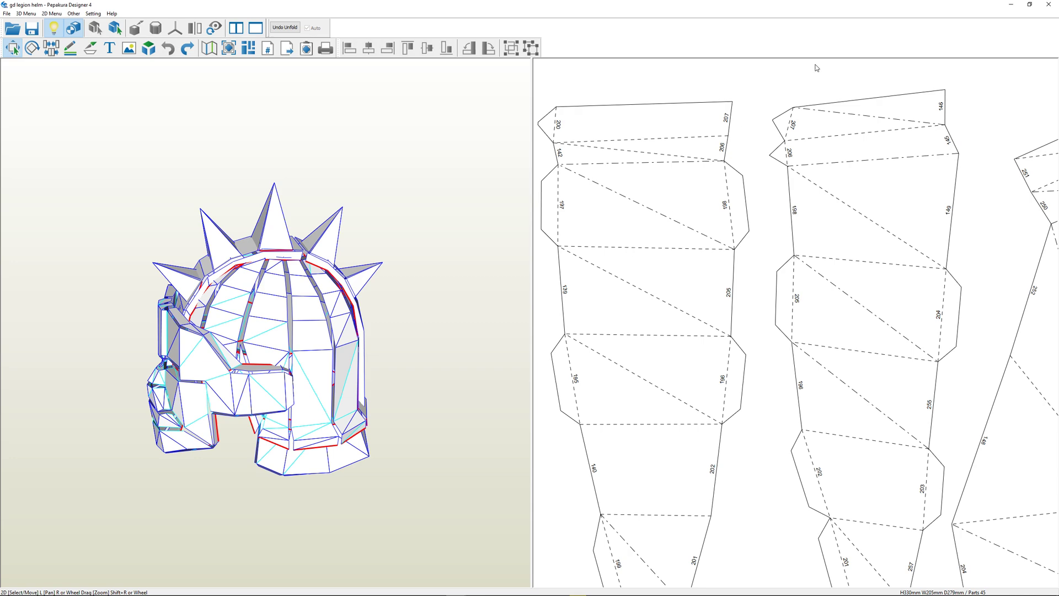
Compare the edge numbers on the facing sides of the two upper strips on the first page
scroll(767, 221, "down", 3)
scroll(749, 217, "up", 2)
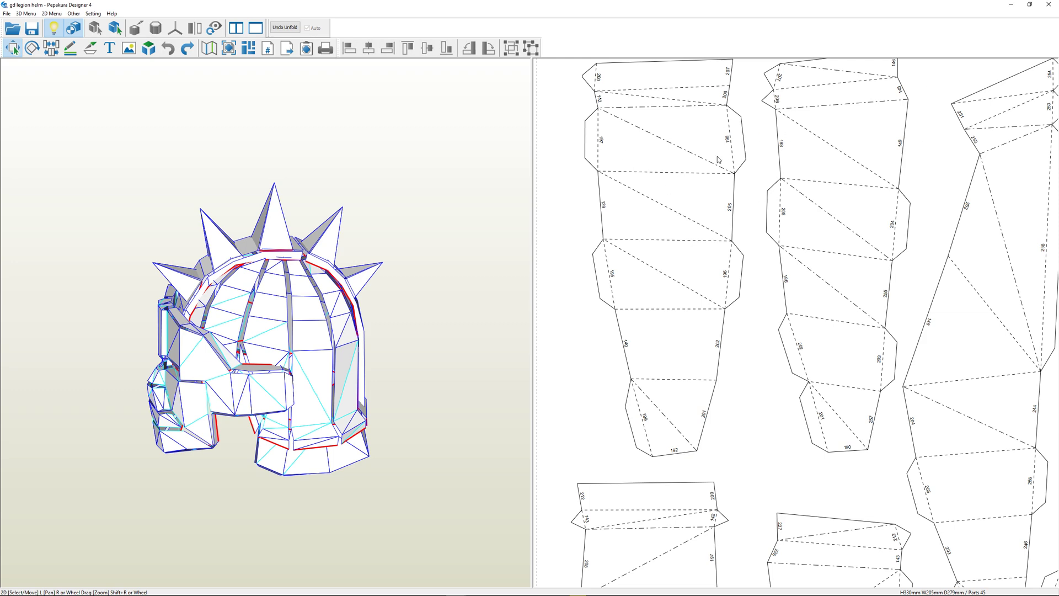
right_click_drag(835, 175, 800, 217)
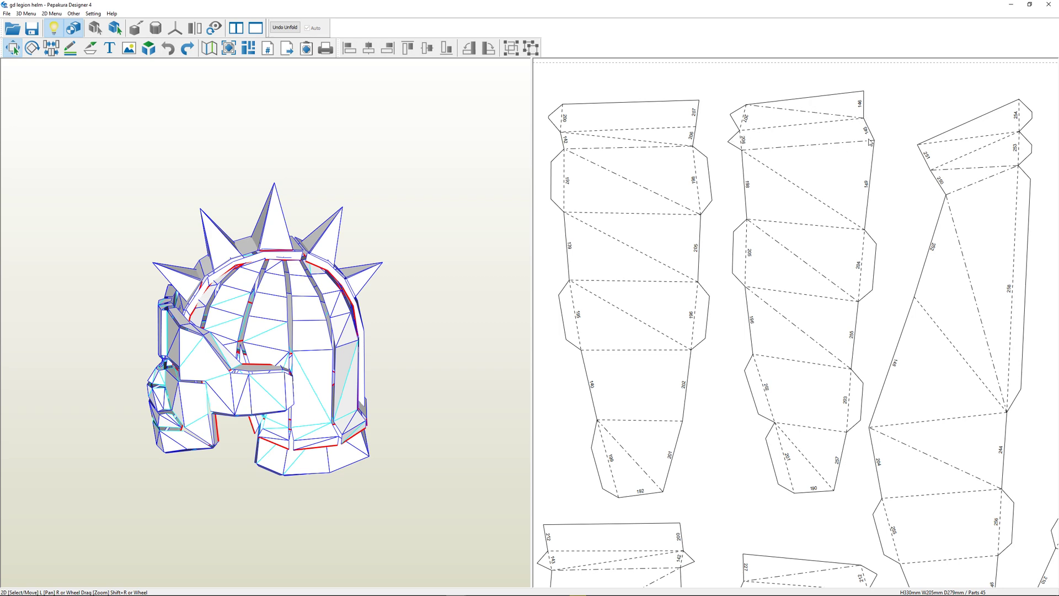
scroll(840, 160, "up", 2)
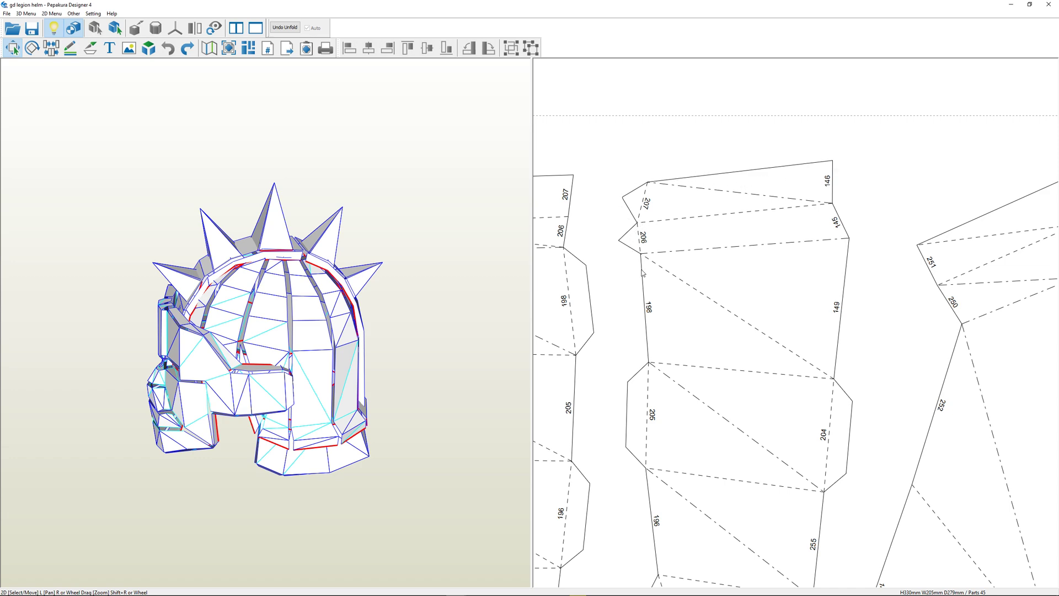
right_click_drag(616, 450, 747, 419)
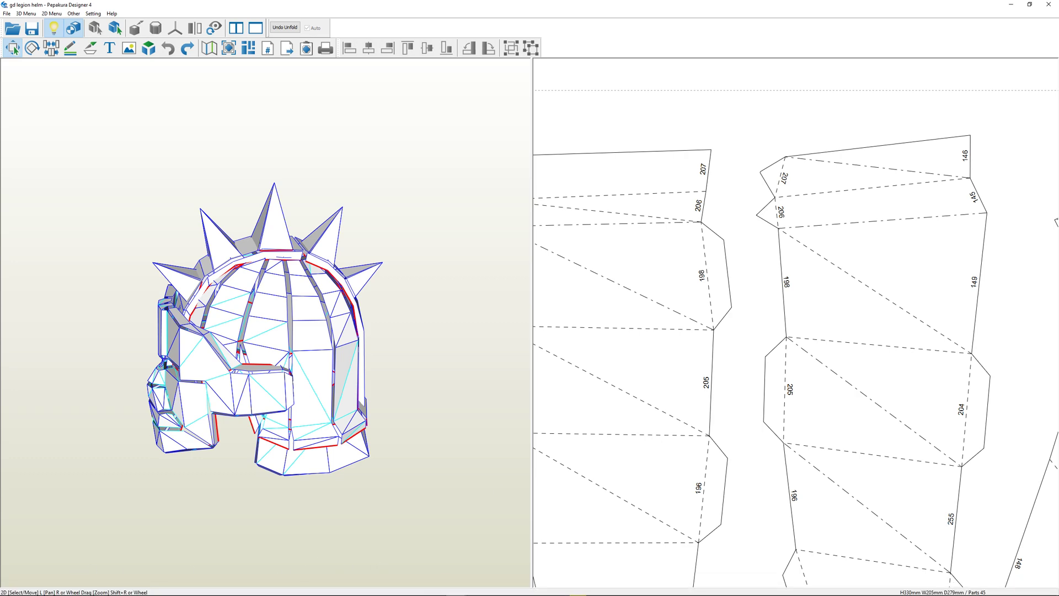
Switch to the assembled mask photo and examine how matching edge numbers meet around the eyes and nose
left_click(598, 587)
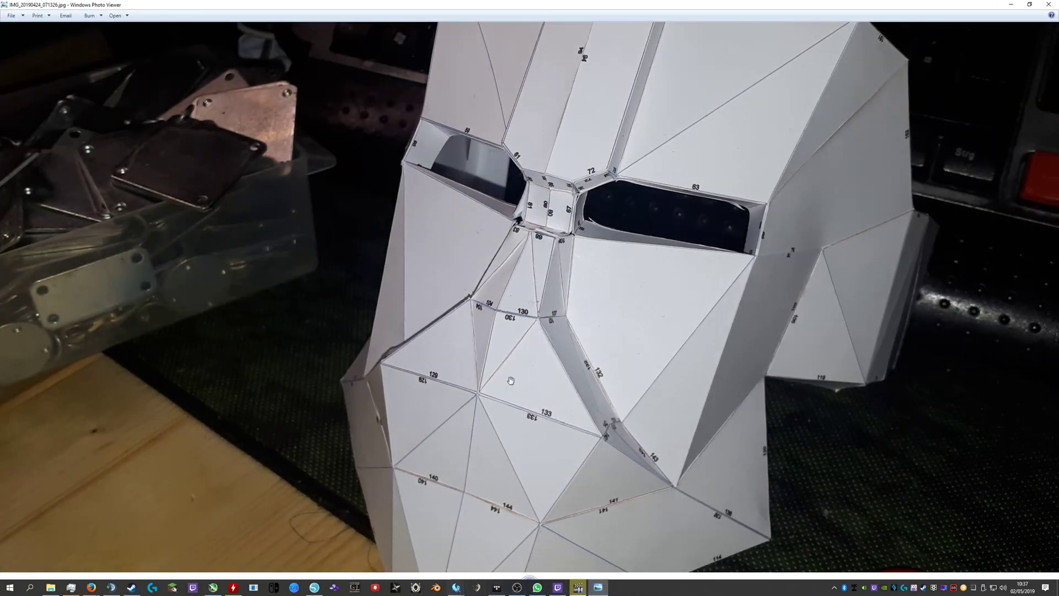
scroll(528, 362, "down", 2)
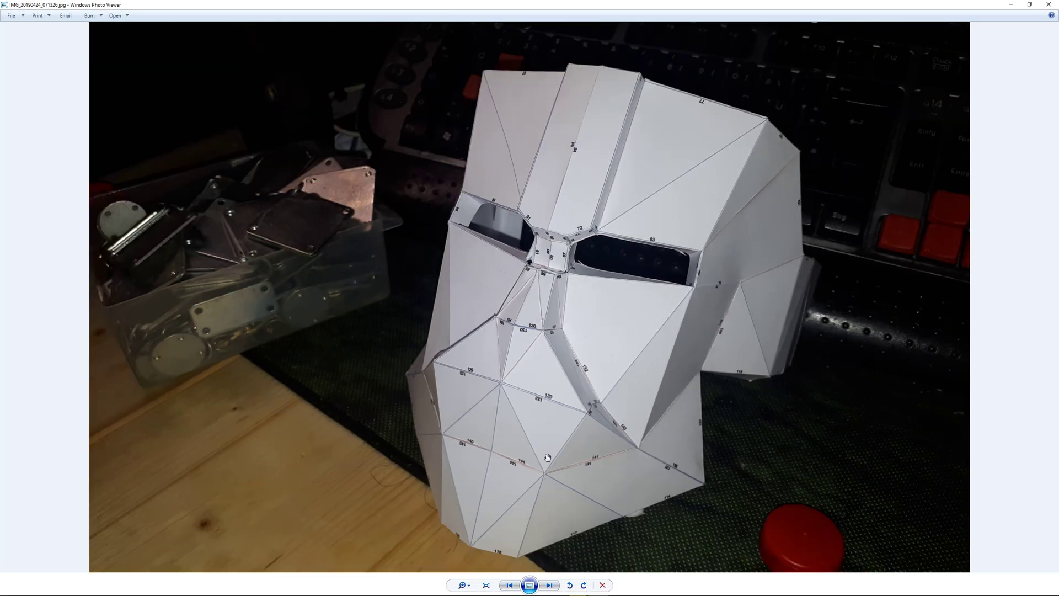
left_click_drag(601, 3, 624, 279)
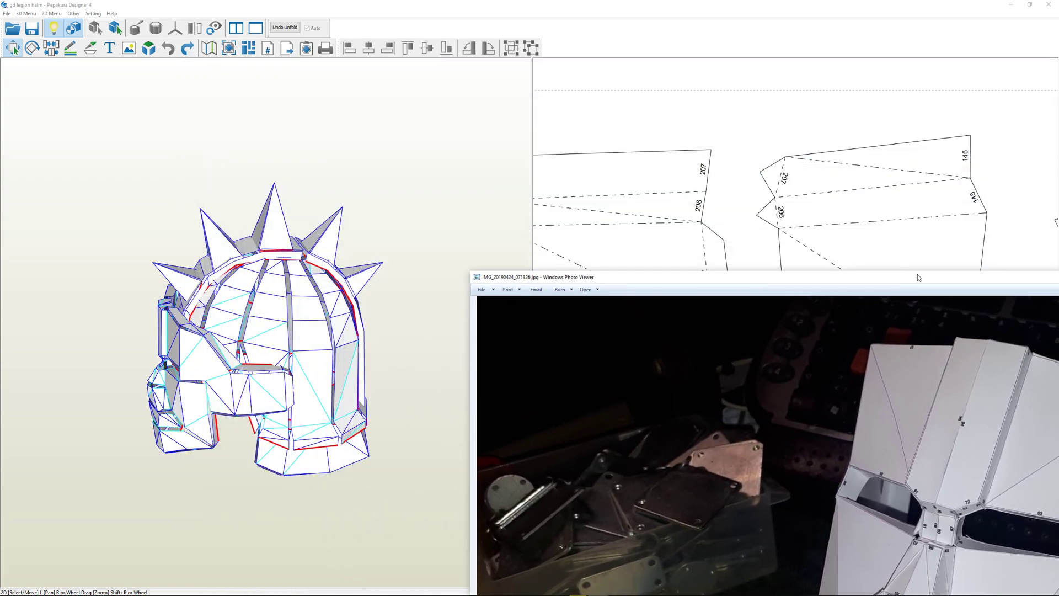
double_click(625, 279)
right_click(443, 280)
left_click(528, 250)
scroll(527, 246, "up", 3)
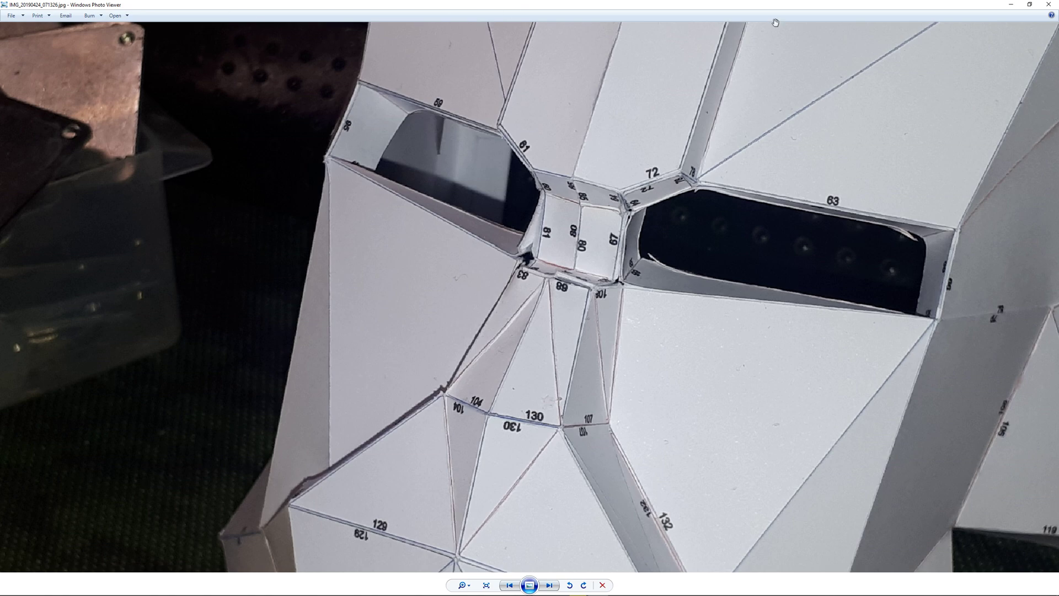
left_click(1012, 5)
Return to the pattern sheet and examine how the flaps of the first two strips pair with their matching edges
right_click_drag(731, 189, 808, 169)
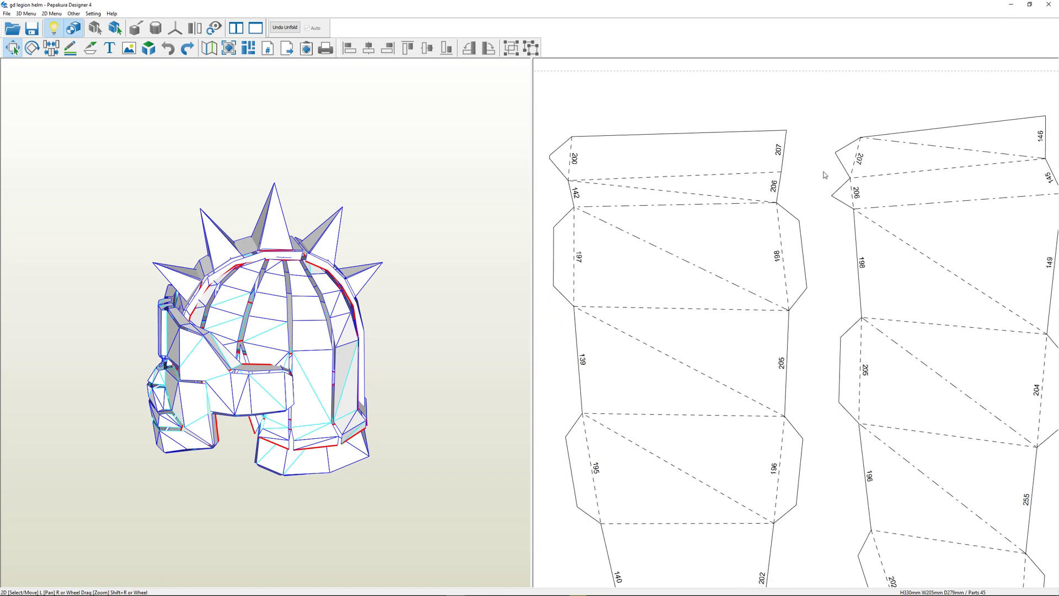
right_click_drag(788, 371, 798, 330)
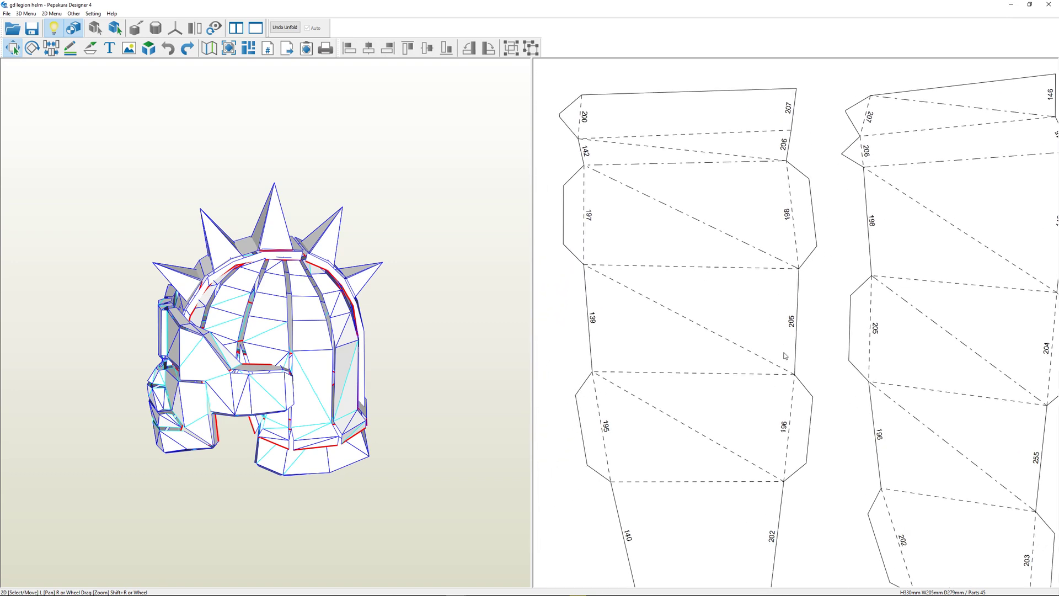
scroll(812, 360, "down", 1)
scroll(817, 387, "down", 2)
scroll(807, 418, "down", 1)
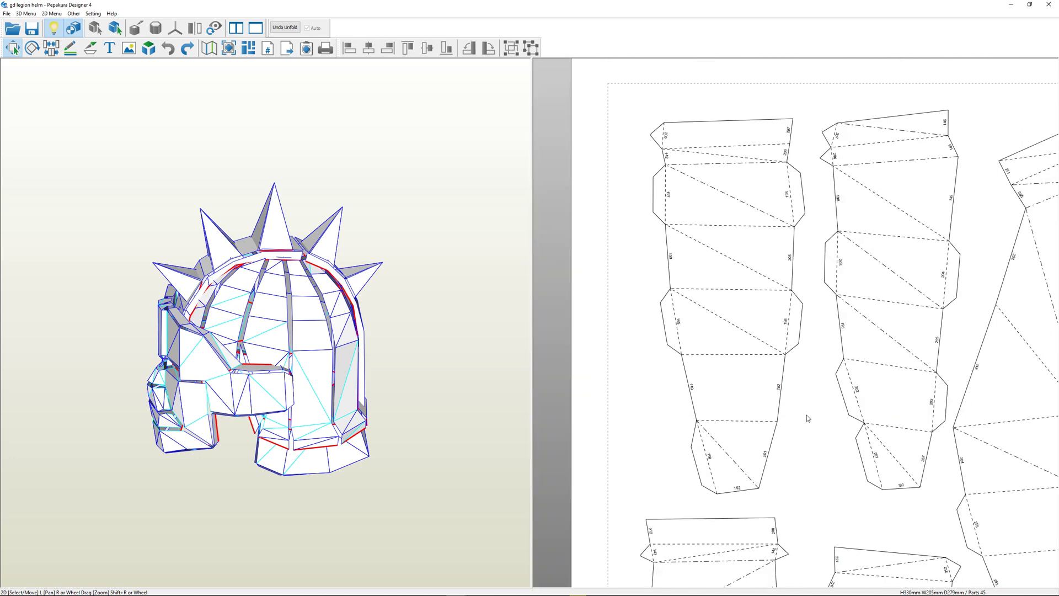